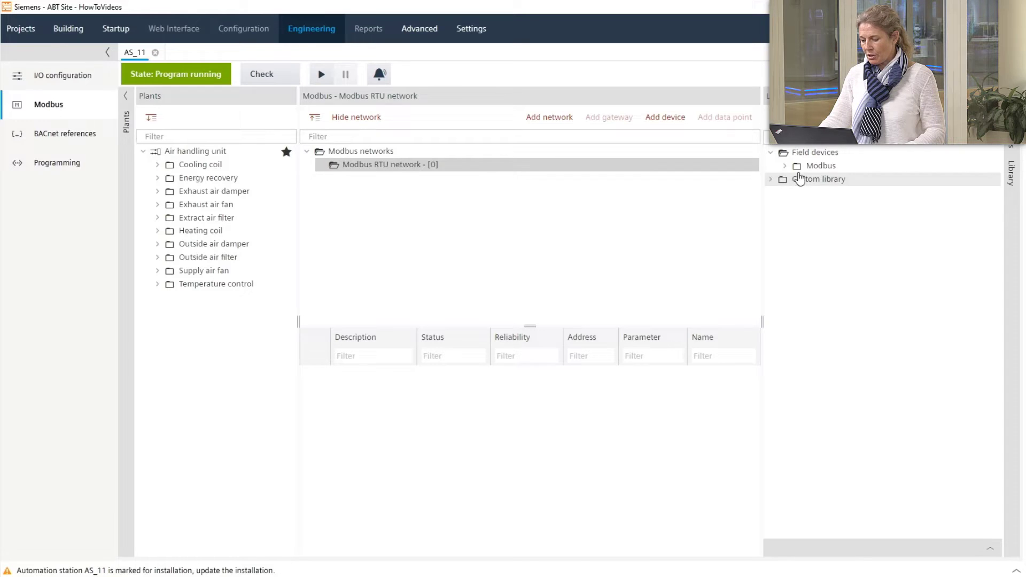
- Expand the Modbus device templates and filter the library for 'qfm'
click(785, 165)
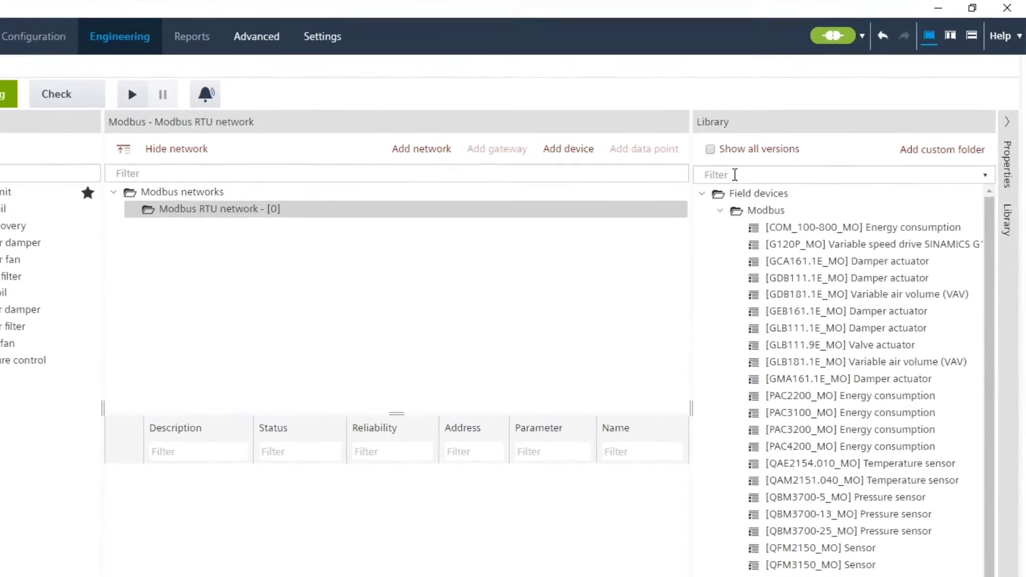
click(735, 175)
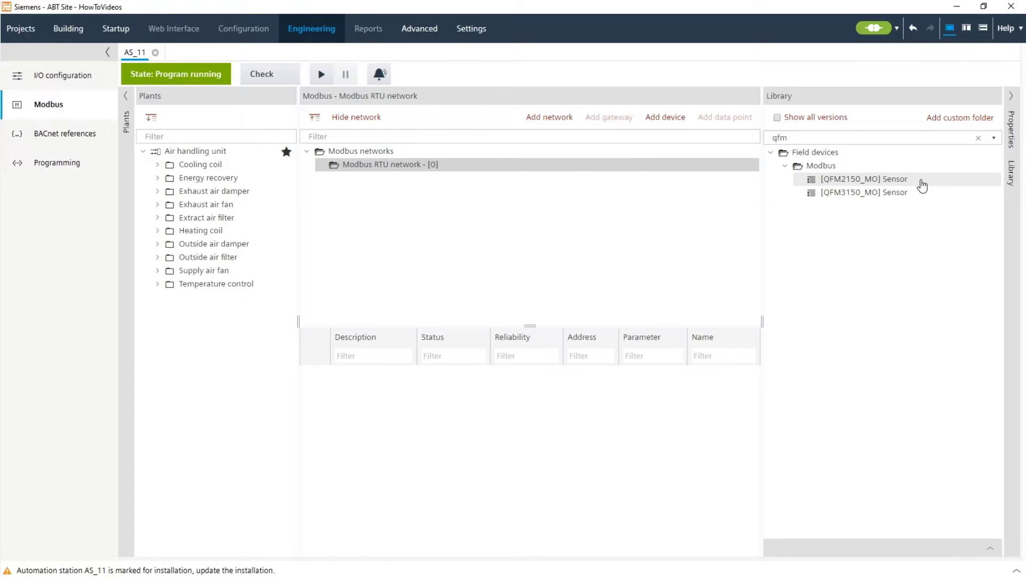
- Drag the QFM2150_MO sensor from the library into the Modbus RTU network
drag(921, 185, 834, 178)
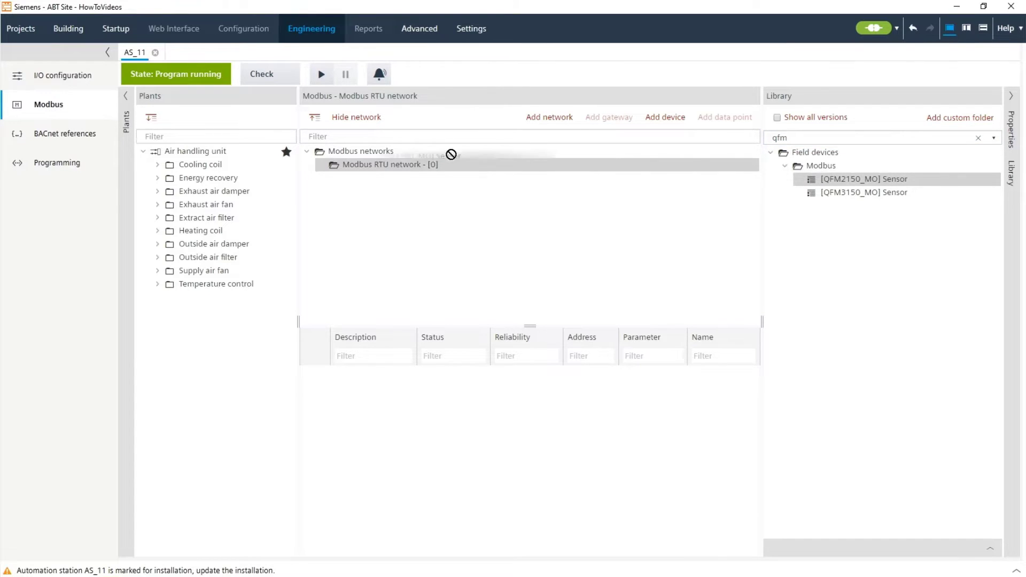
drag(451, 155, 435, 163)
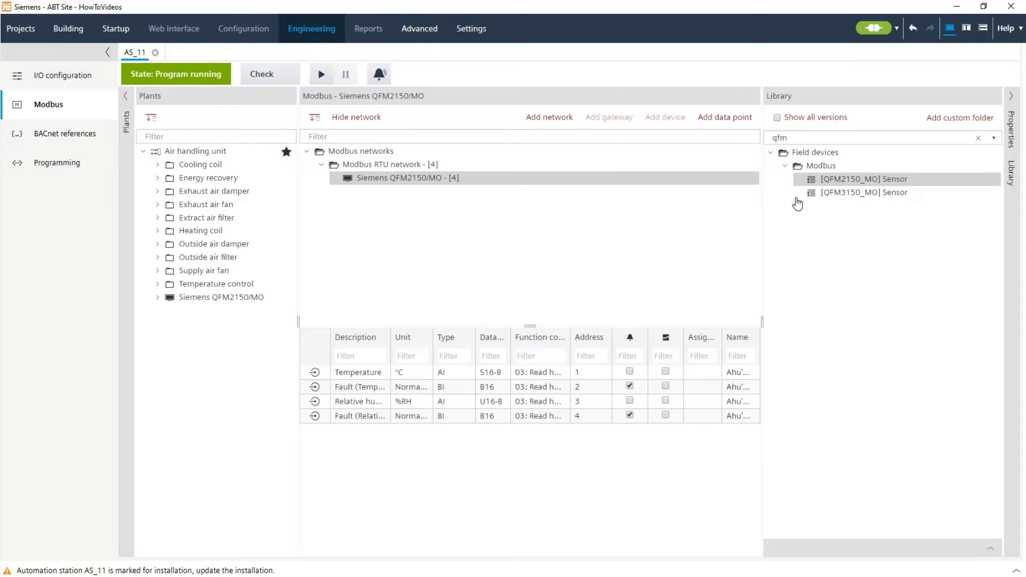
- Set the sensor's baud rate to 9600 in its properties, then collapse the panel
click(1013, 128)
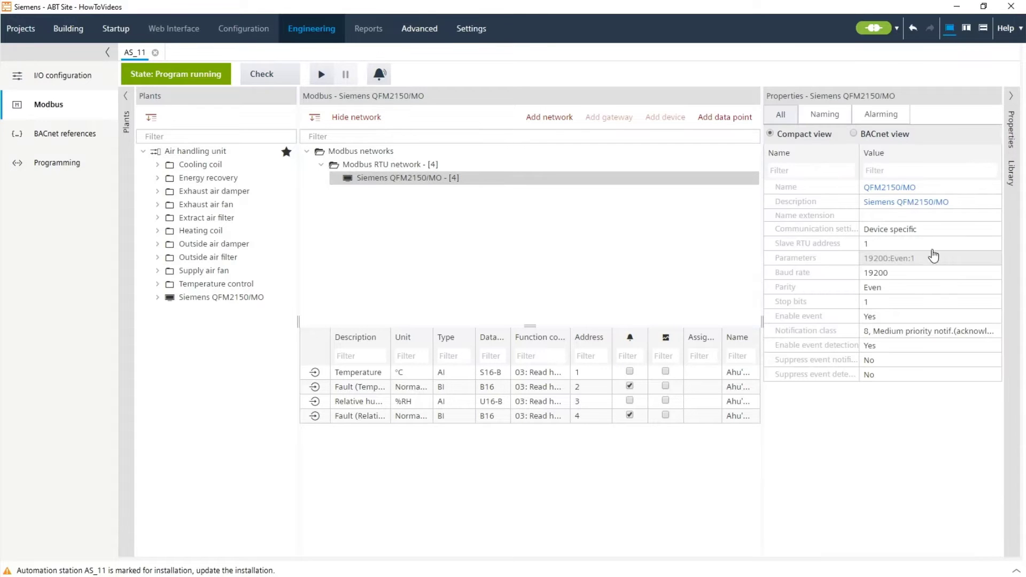
click(995, 274)
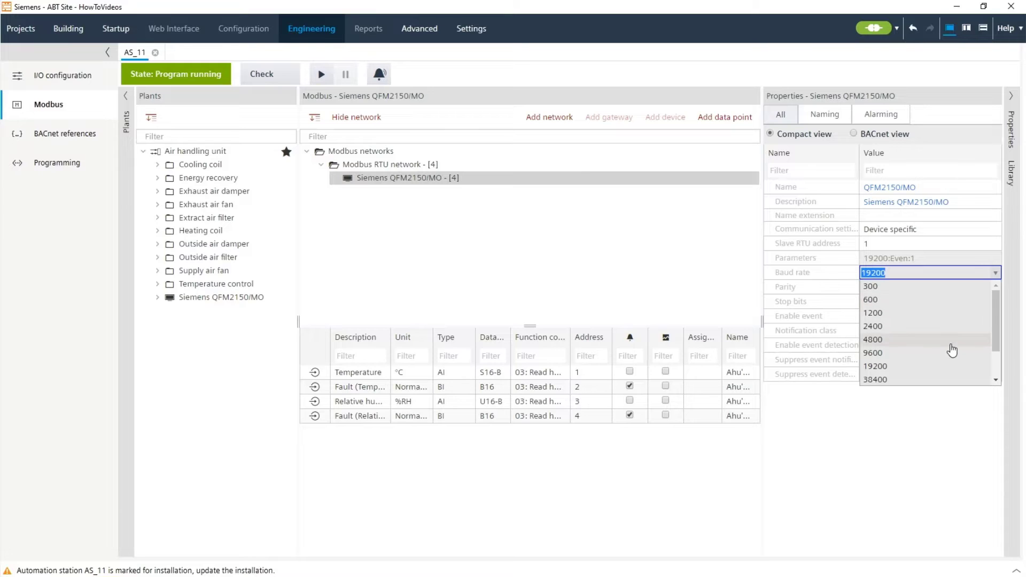
click(951, 354)
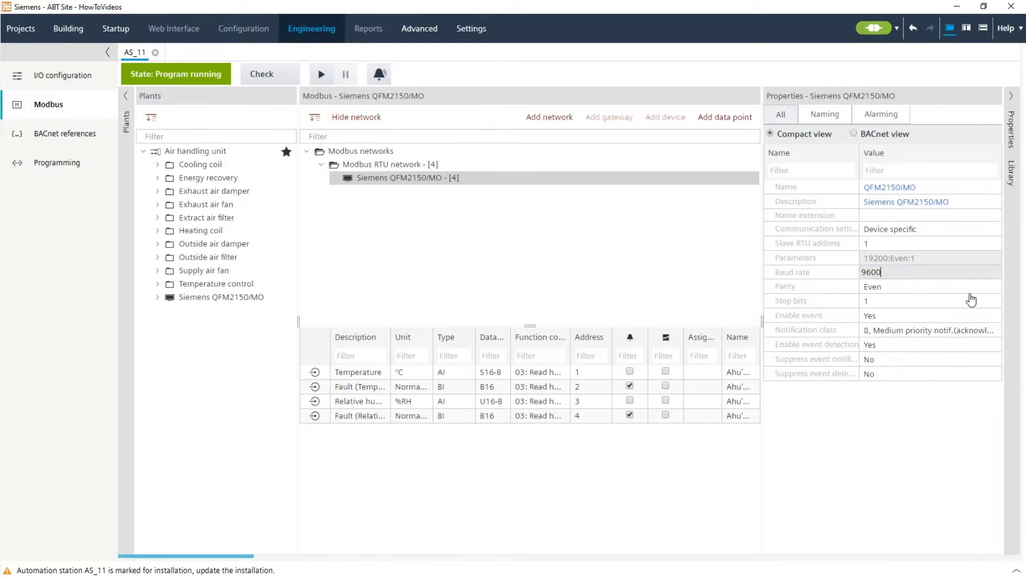
click(1009, 97)
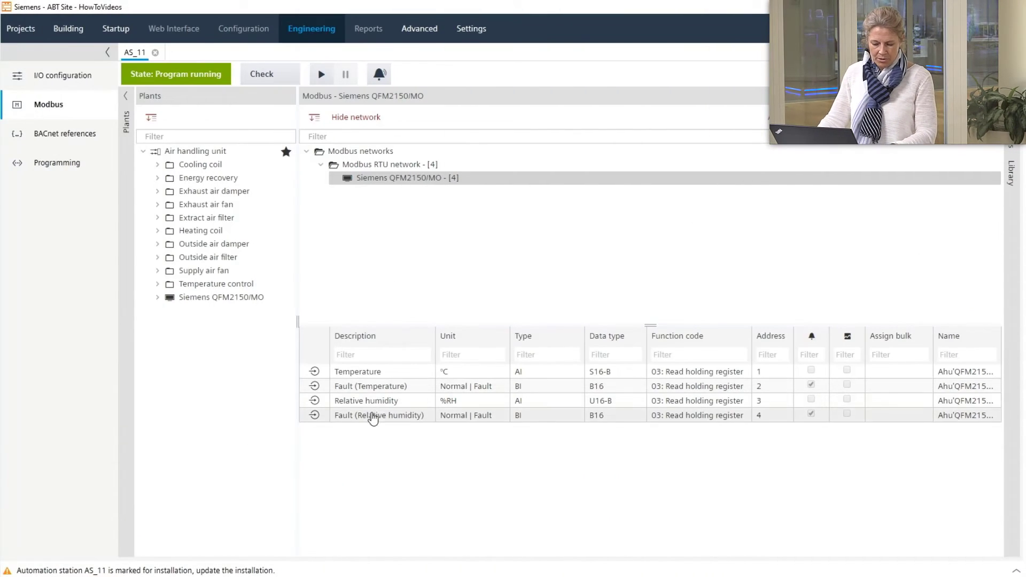
- Delete the Relative humidity and Fault (Relative humidity) data points from the sensor
click(384, 403)
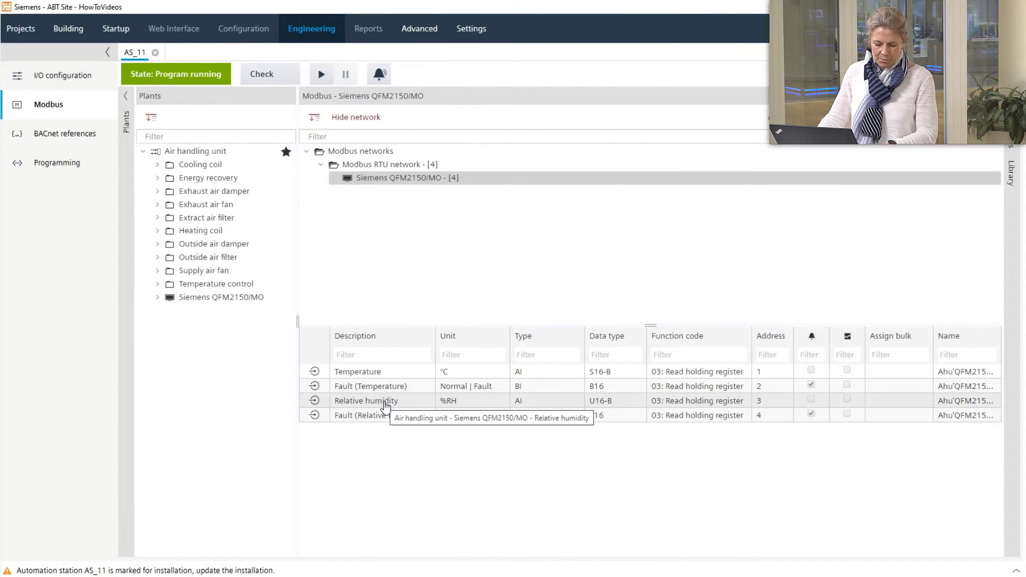
ctrl+click(383, 416)
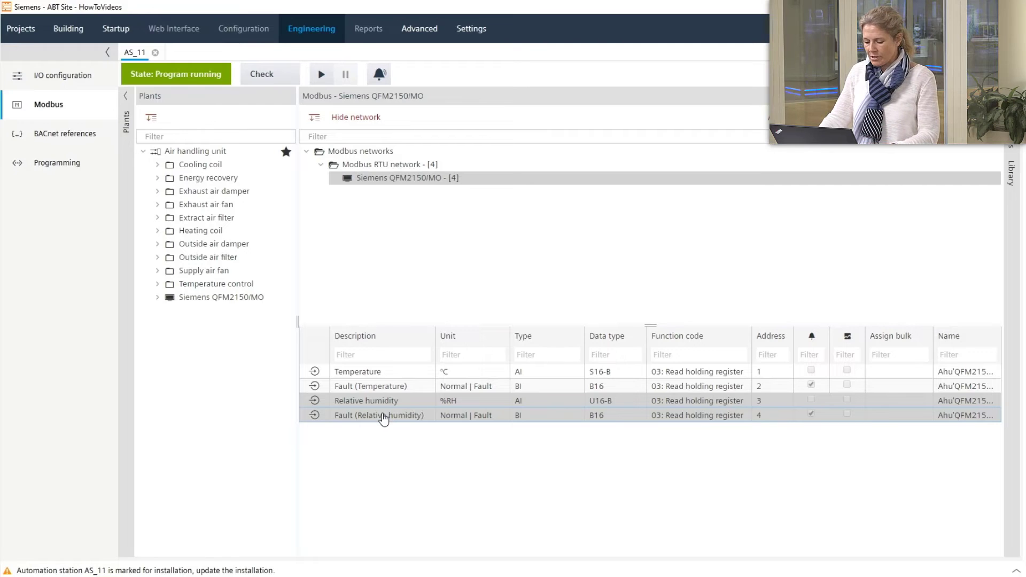
right_click(383, 408)
click(436, 410)
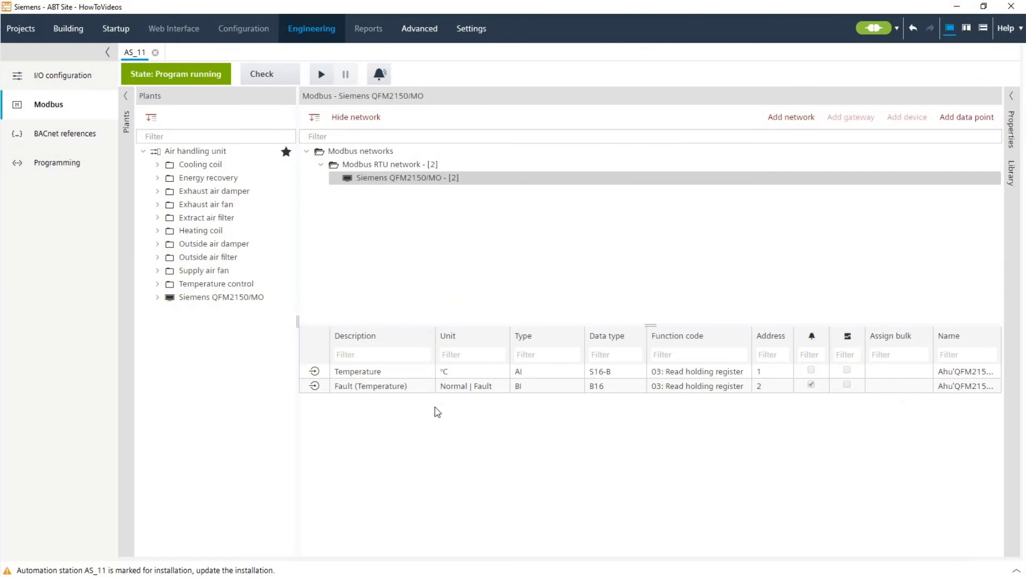
- Add a new device to the Modbus RTU network with the description Actuator
click(389, 164)
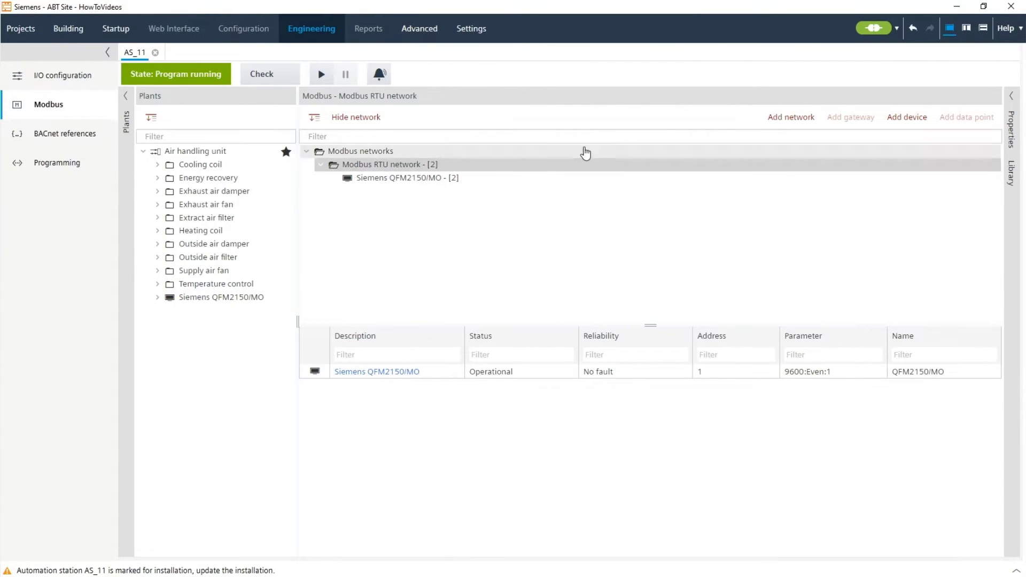
click(907, 117)
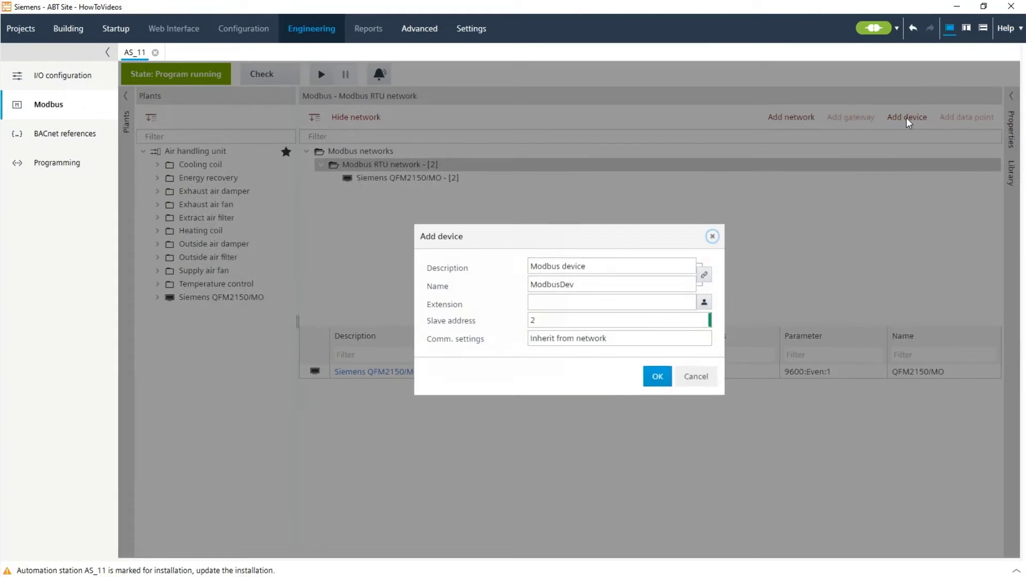
triple_click(551, 197)
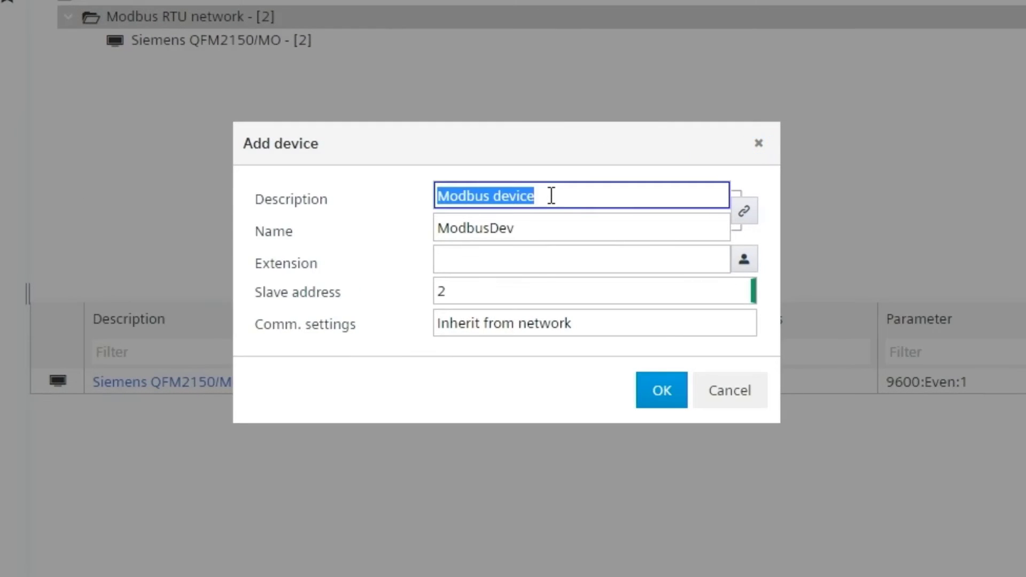
text(Actuat)
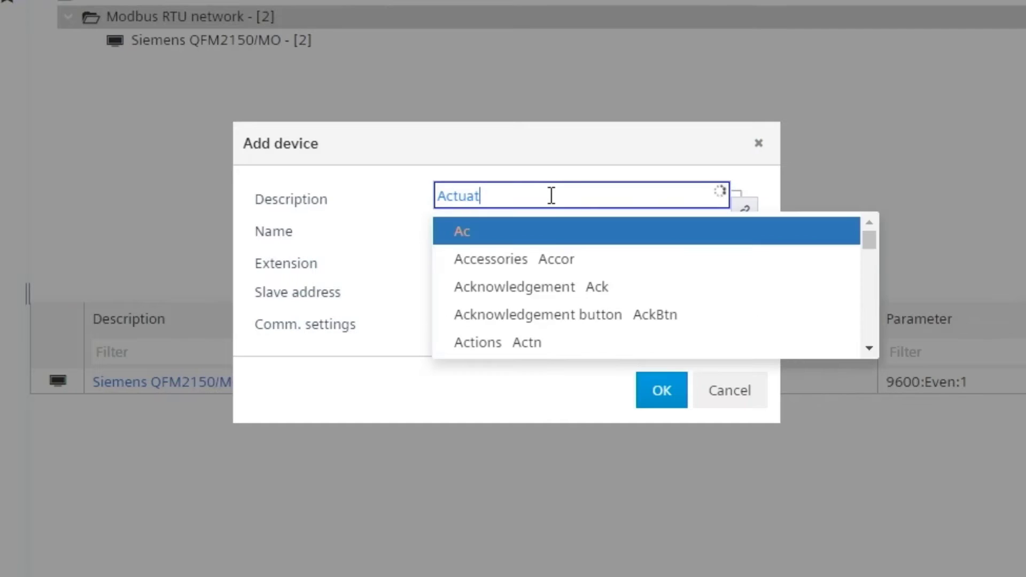
click(554, 258)
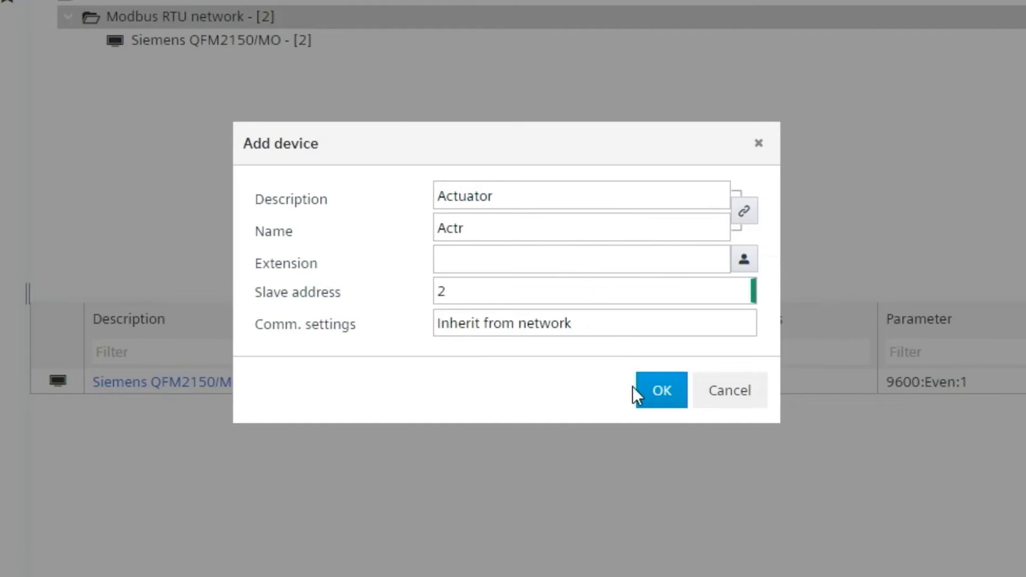
click(659, 404)
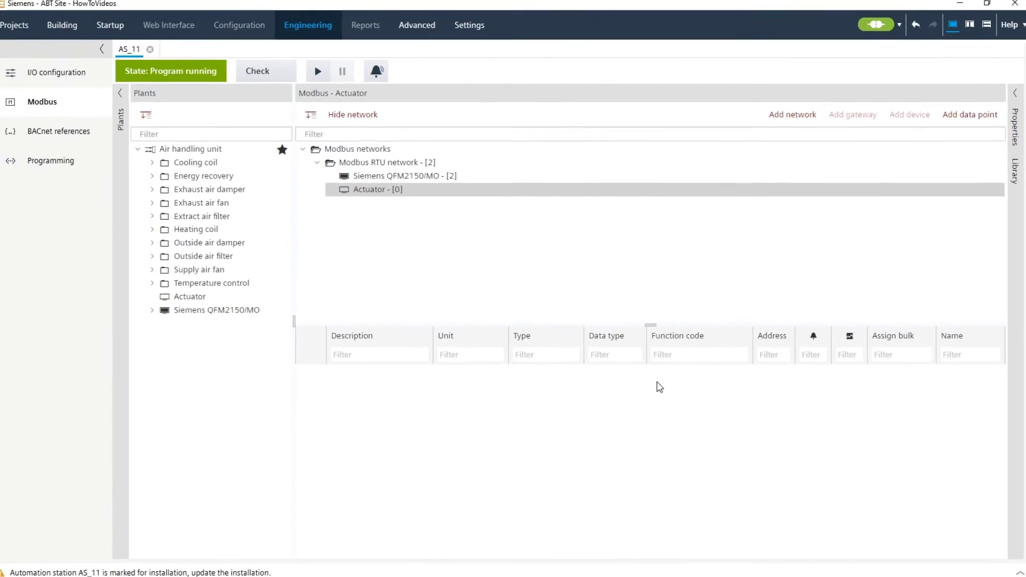
- Add an Analog input data point to the Actuator device
click(956, 121)
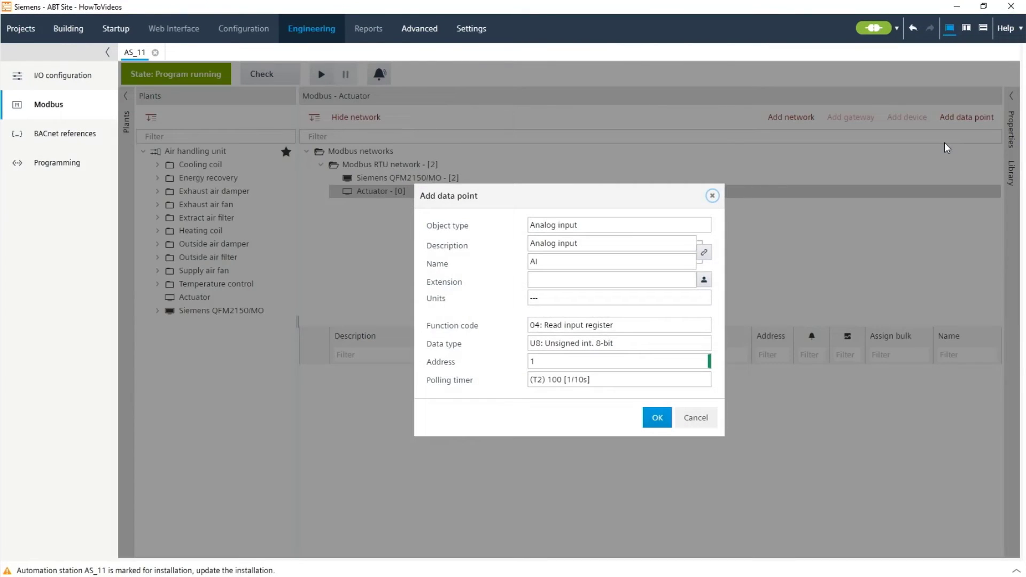
click(706, 226)
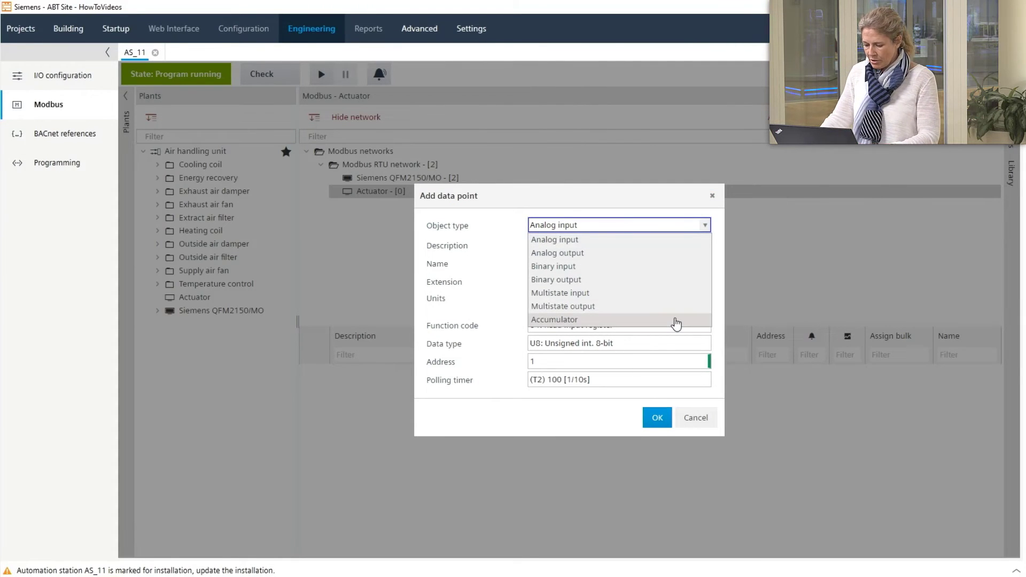
click(633, 239)
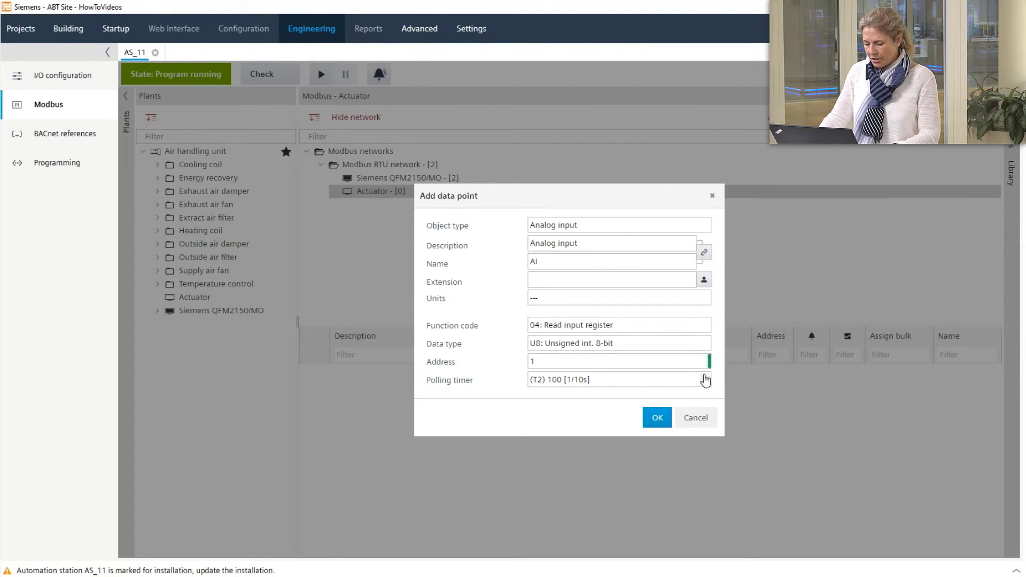
click(659, 421)
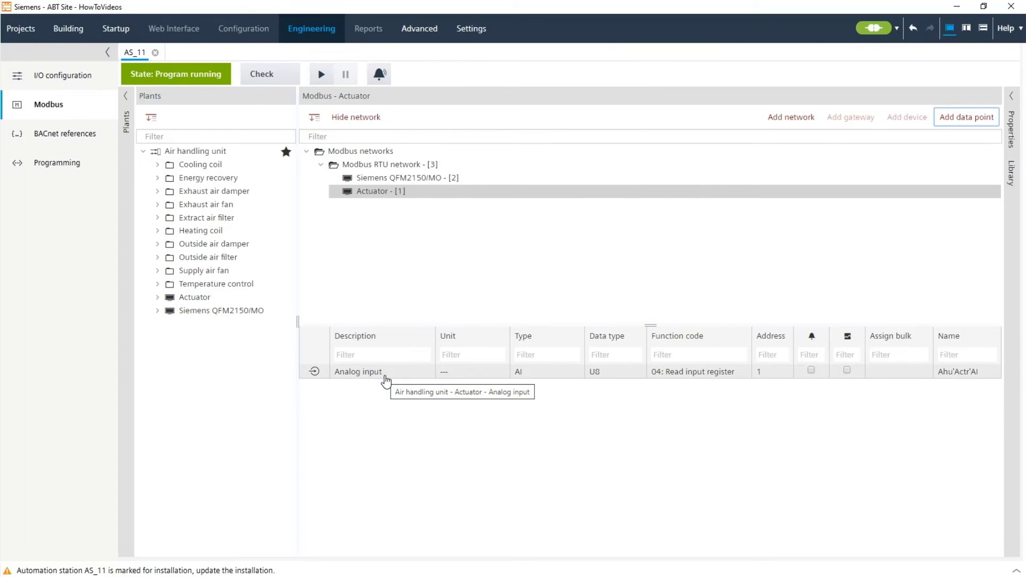
- Drag the Actuator device from the network tree onto Custom library to save it as a template
click(1012, 171)
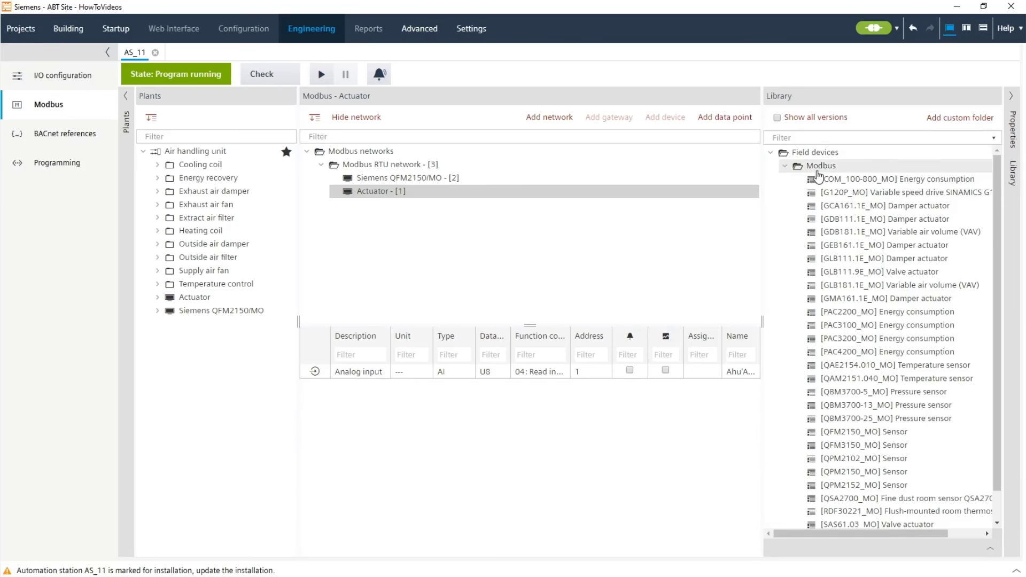
click(783, 166)
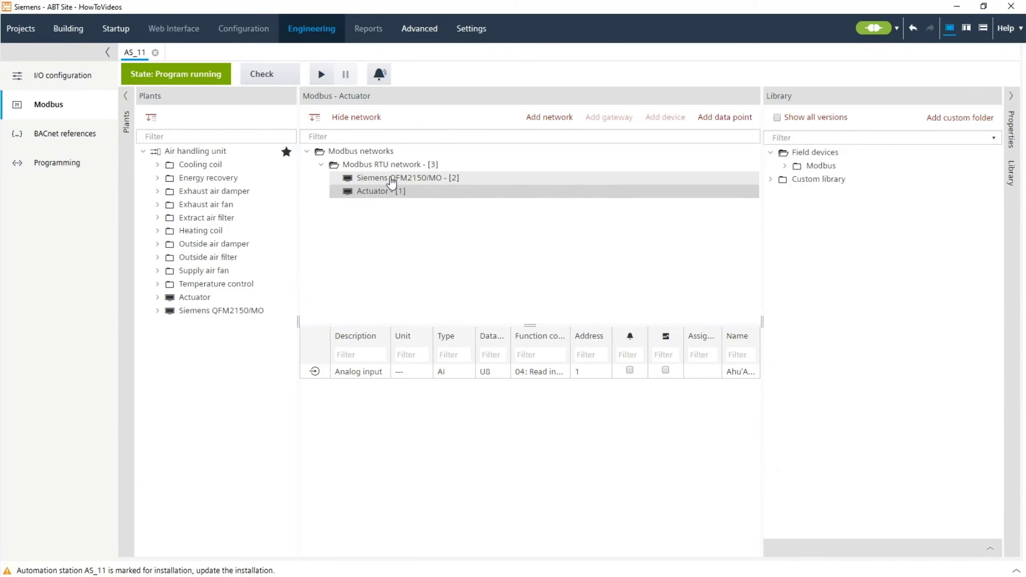
drag(374, 198, 625, 193)
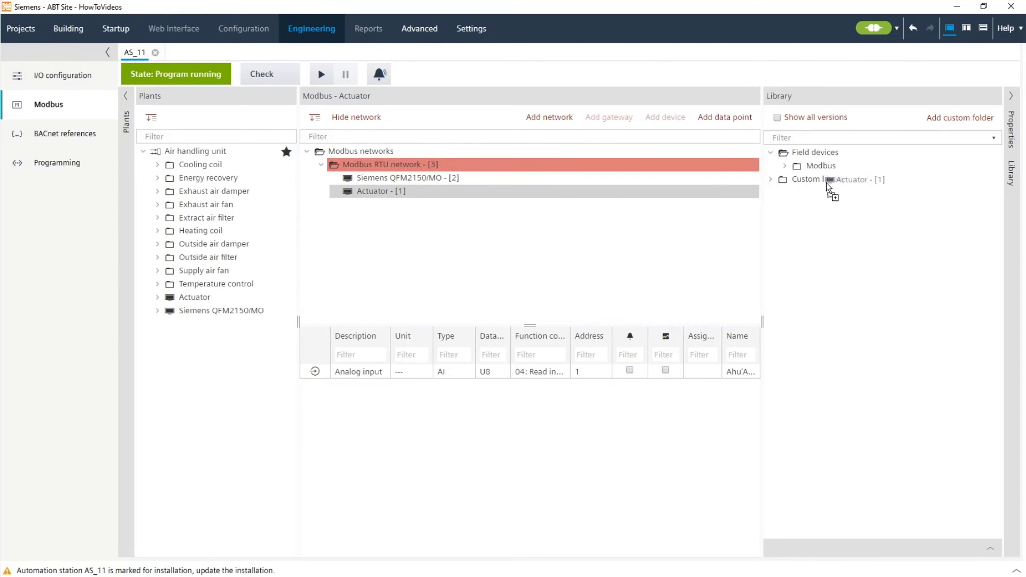
drag(830, 187, 829, 188)
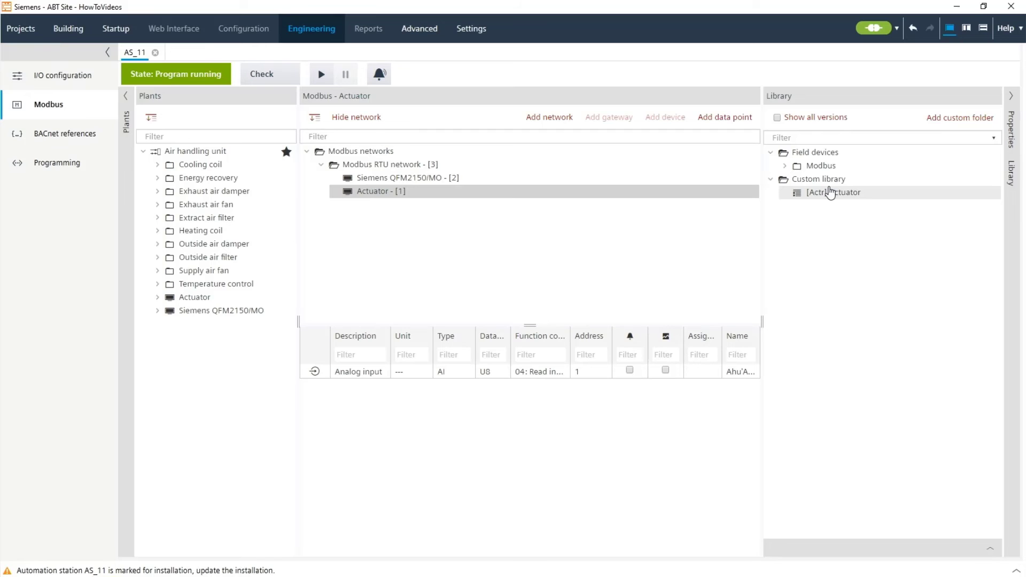